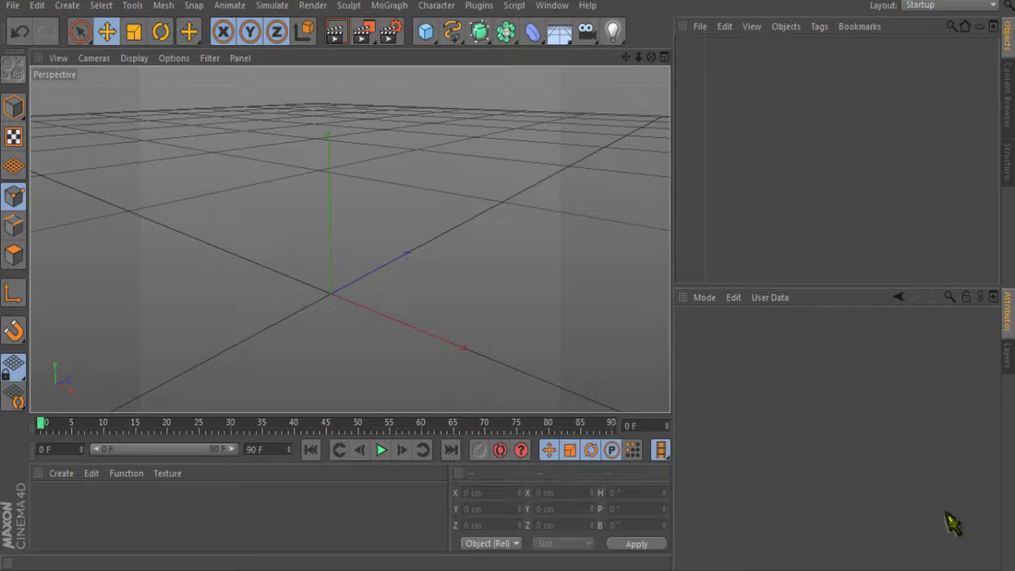
- Reposition the empty perspective view of the grid and switch to Edges mode
{"action": "left_click", "coordinate": [491, 272]}
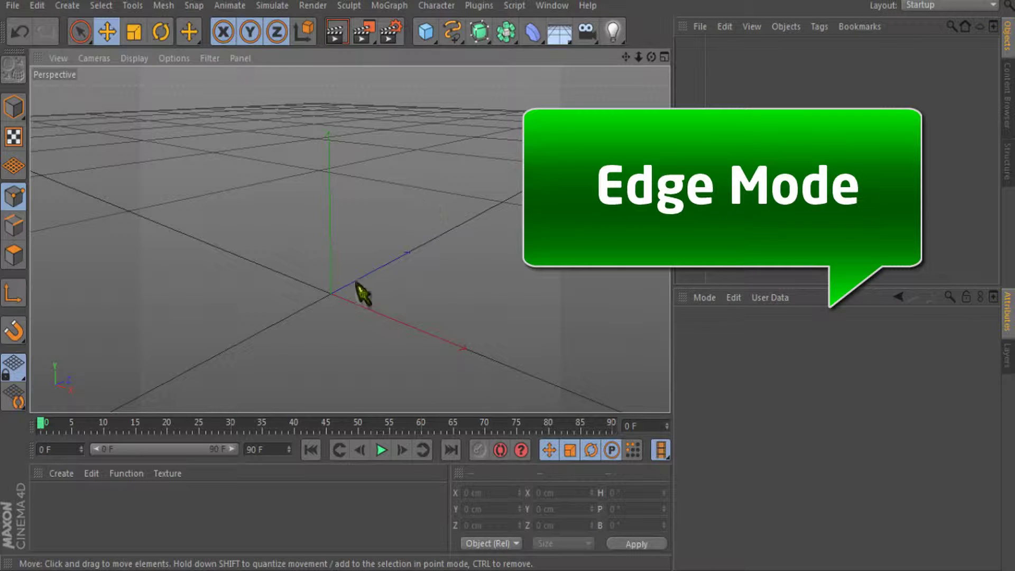
{"action": "left_click_drag", "start_coordinate": [400, 309], "coordinate": [388, 265], "text": "alt"}
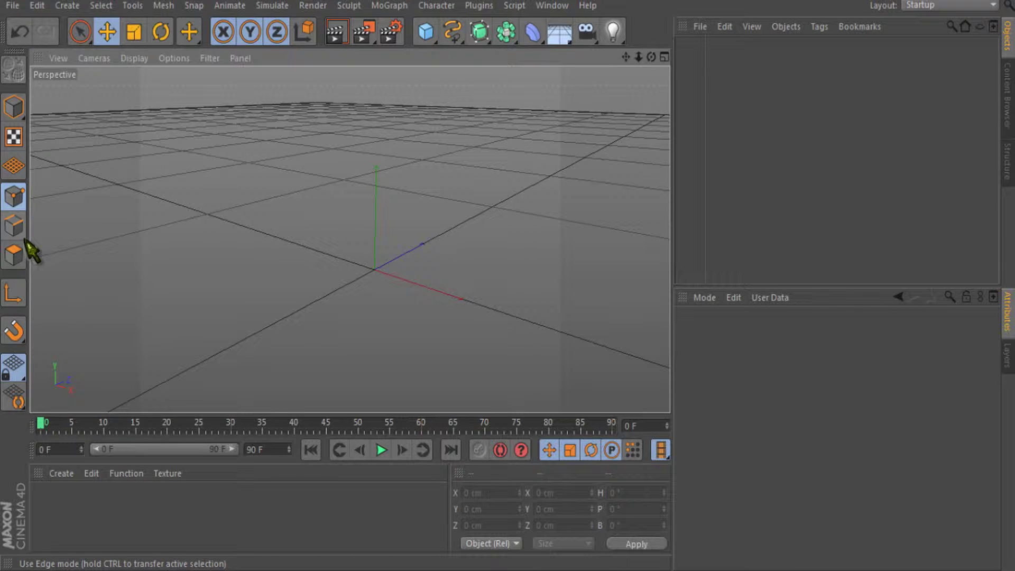
{"action": "left_click", "coordinate": [16, 226]}
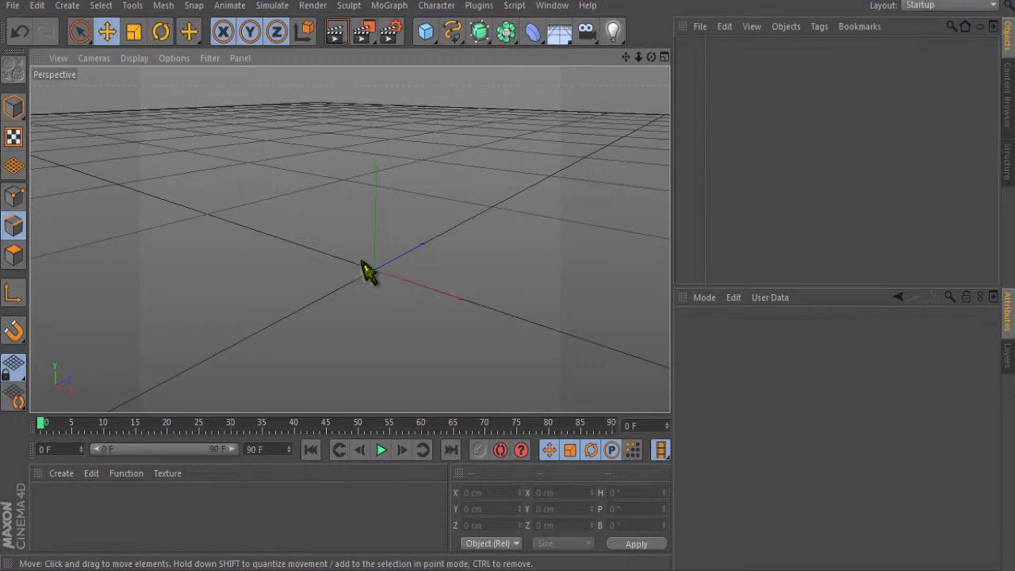
{"action": "scroll", "coordinate": [370, 276], "scroll_direction": "down", "scroll_amount": 3}
{"action": "scroll", "coordinate": [299, 276], "scroll_direction": "down", "scroll_amount": 2}
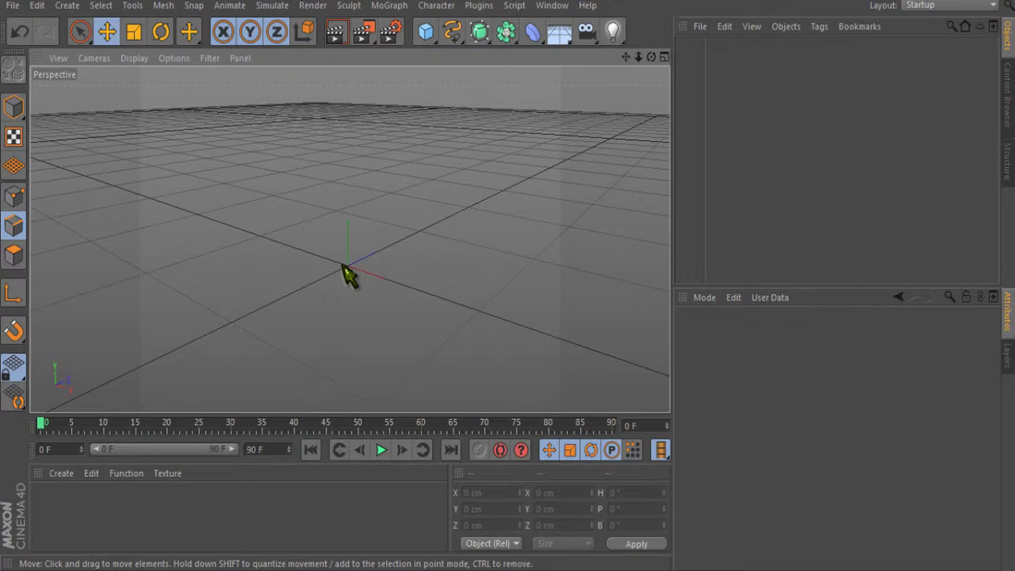
{"action": "scroll", "coordinate": [349, 275], "scroll_direction": "up", "scroll_amount": 5}
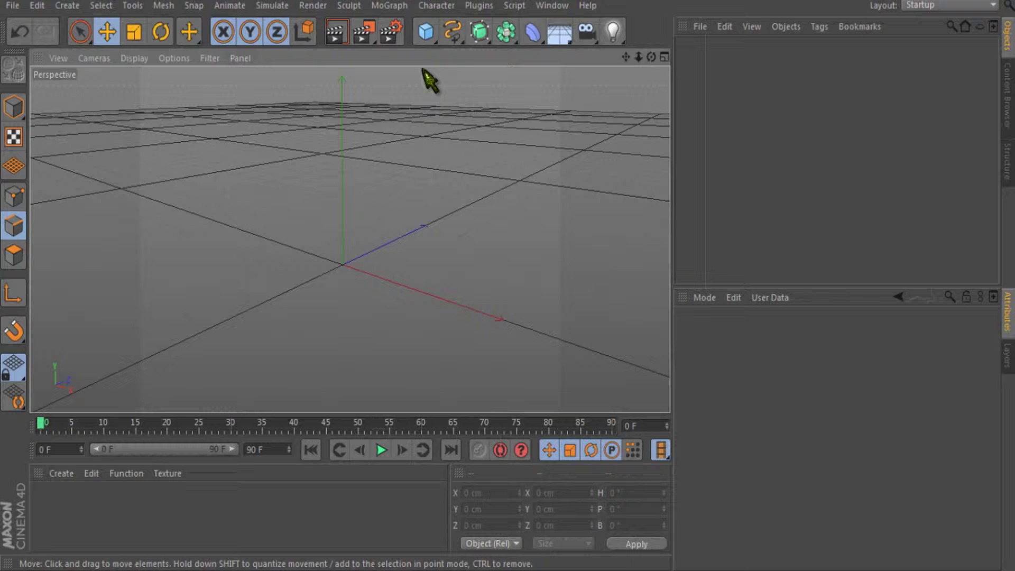
- Add a 200 cm Cube primitive and raise it above the grid along Y
{"action": "left_click", "coordinate": [426, 34]}
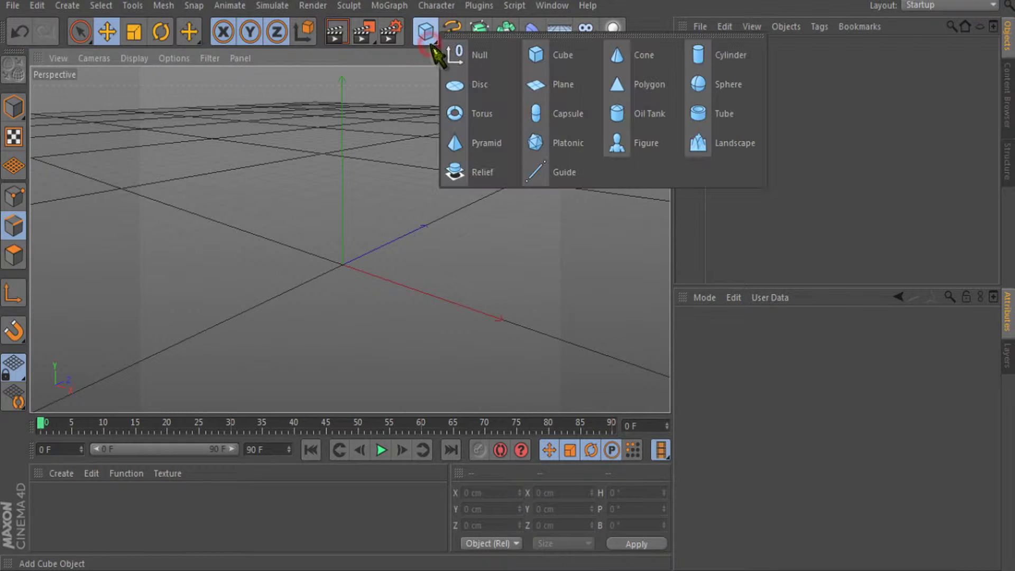
{"action": "left_click", "coordinate": [546, 78]}
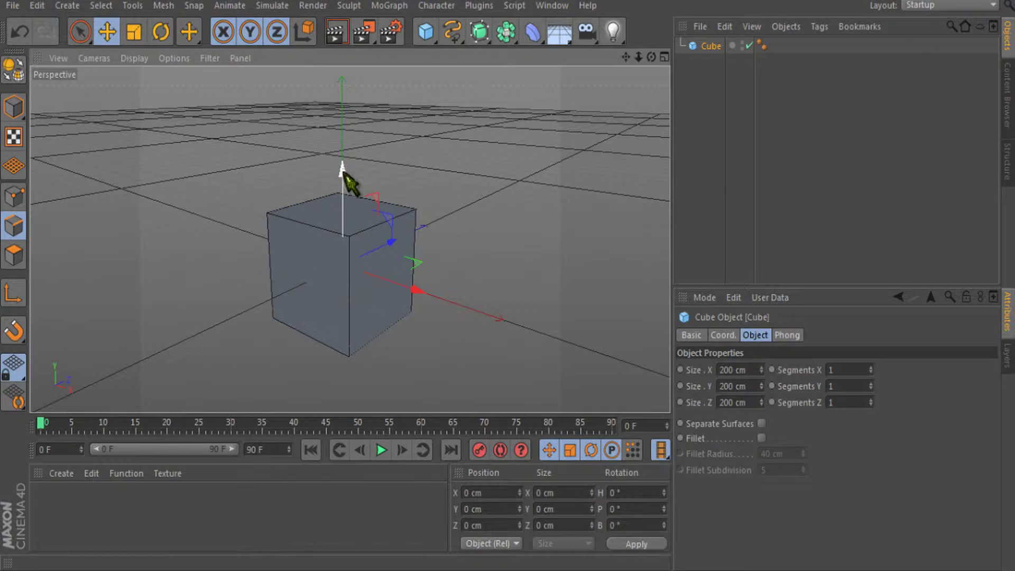
{"action": "left_click_drag", "start_coordinate": [342, 168], "coordinate": [341, 116]}
{"action": "scroll", "coordinate": [335, 284], "scroll_direction": "down", "scroll_amount": 2}
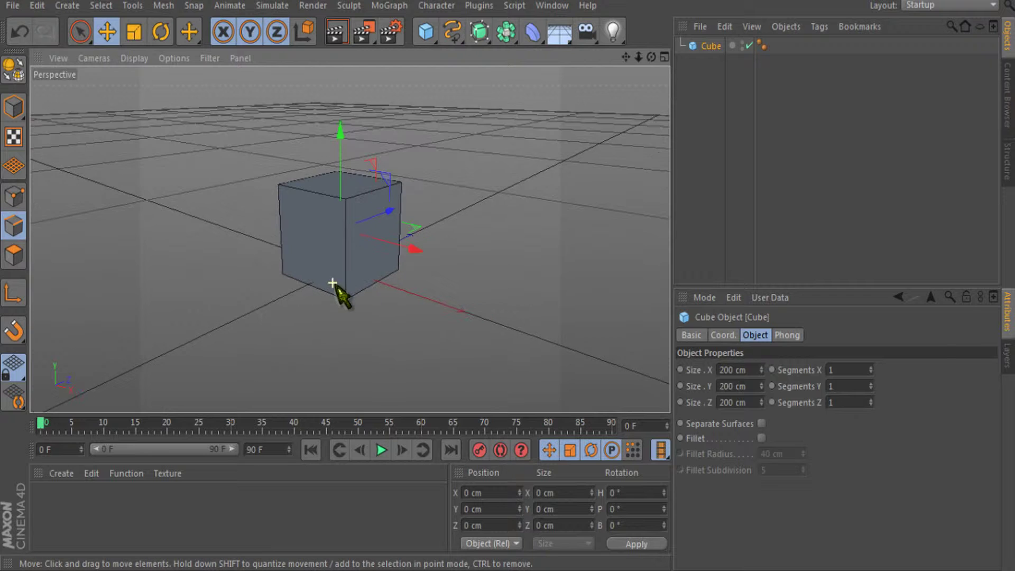
{"action": "scroll", "coordinate": [384, 288], "scroll_direction": "down", "scroll_amount": 4}
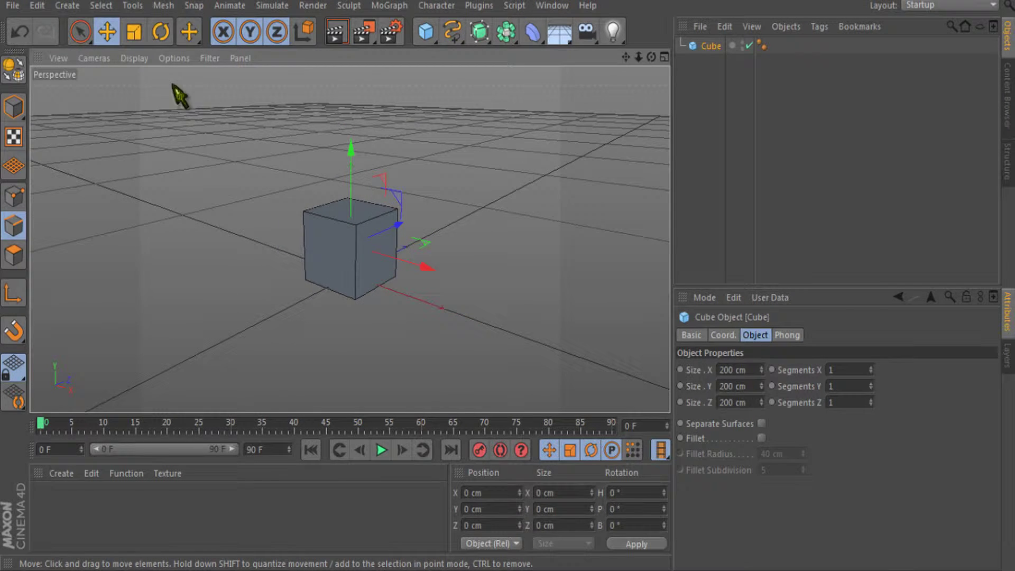
- Set the viewport display to Constant Shading (Lines)
{"action": "left_click", "coordinate": [139, 60]}
{"action": "left_click", "coordinate": [221, 166]}
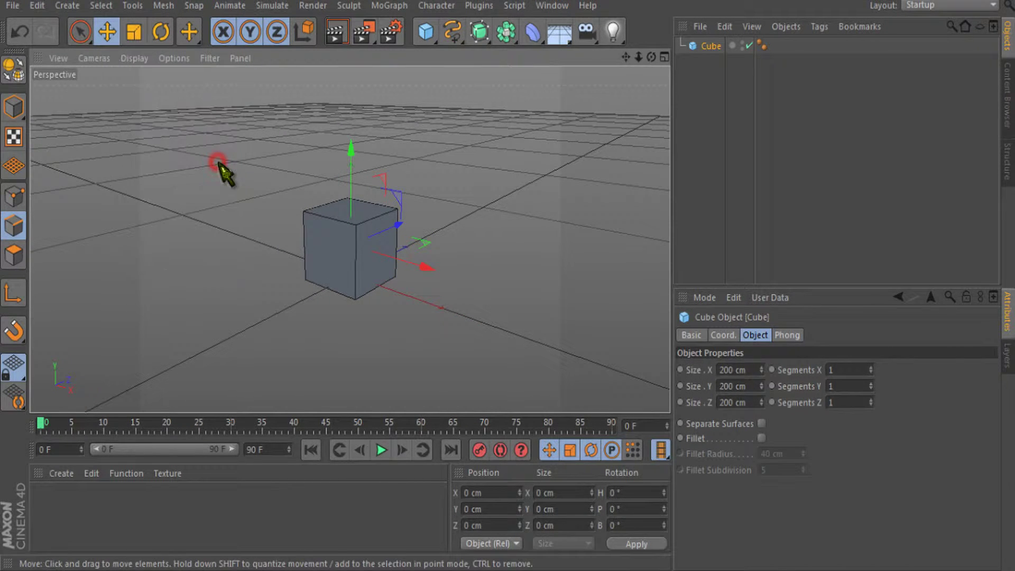
{"action": "scroll", "coordinate": [374, 227], "scroll_direction": "up", "scroll_amount": 1}
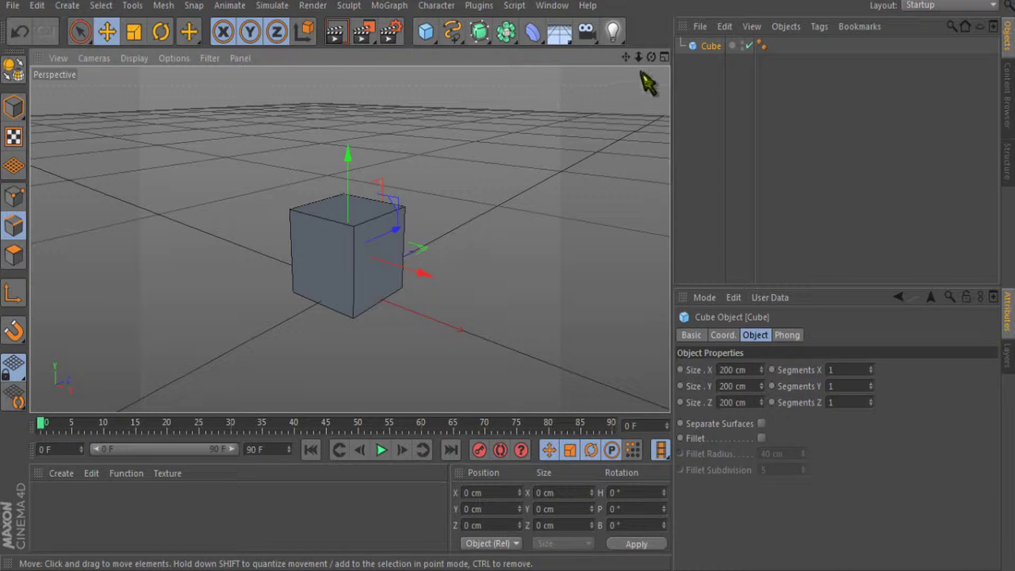
- In Model mode, select the Cube and make it editable with C
{"action": "left_click", "coordinate": [15, 105]}
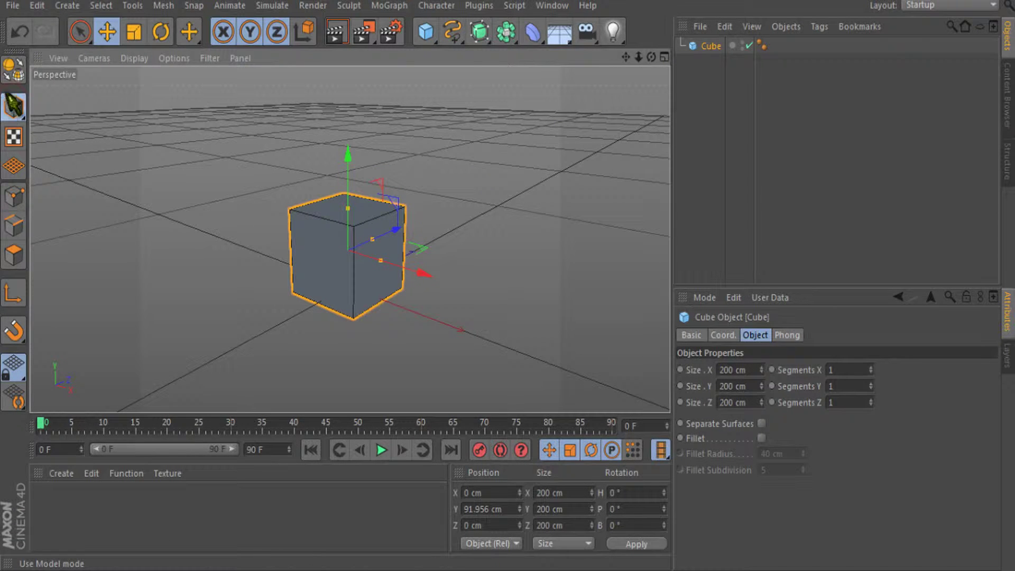
{"action": "left_click", "coordinate": [710, 45]}
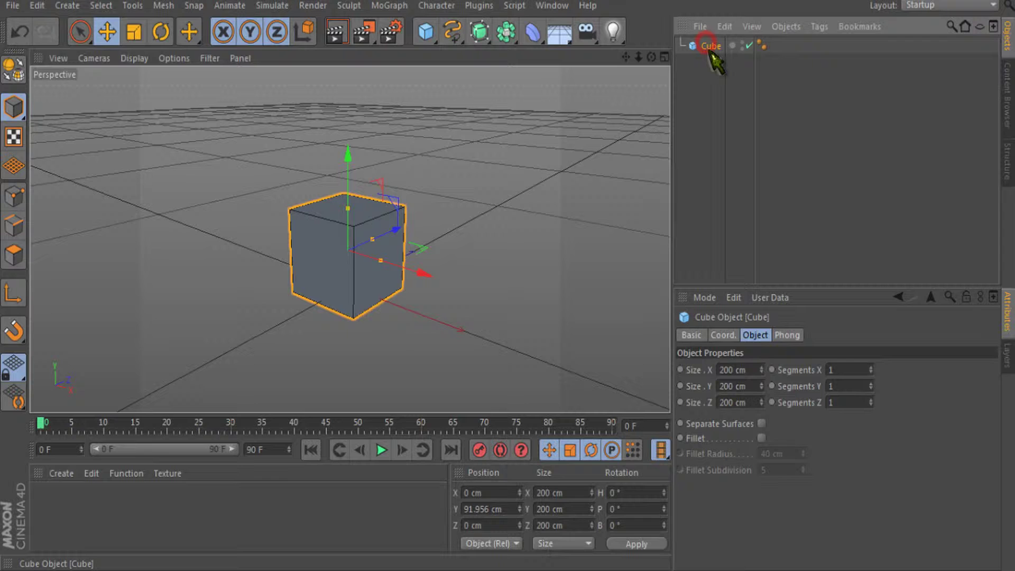
{"action": "key", "text": "c"}
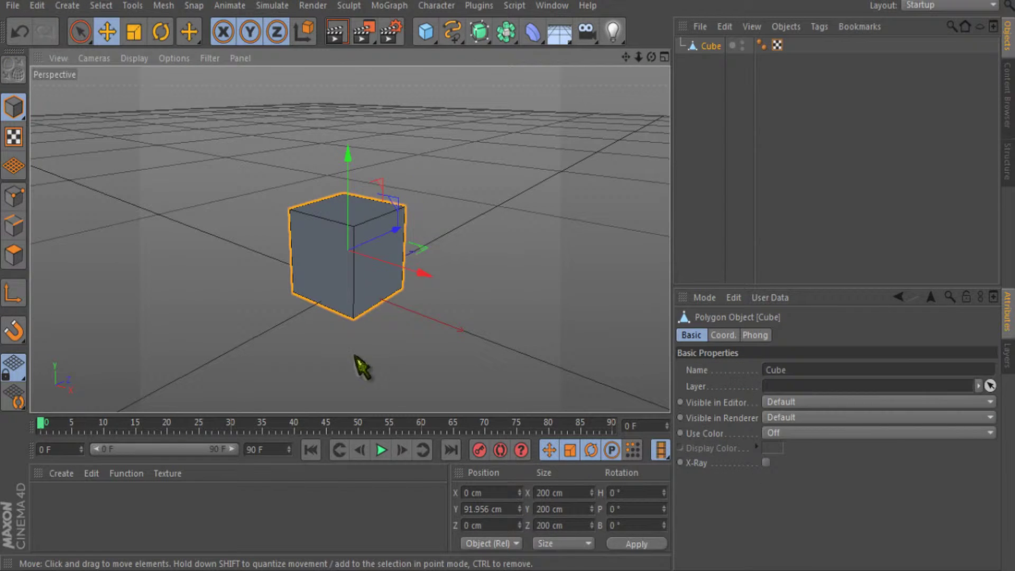
- Switch to Edges mode, try single and all-edge selections, then clear them
{"action": "left_click", "coordinate": [15, 198]}
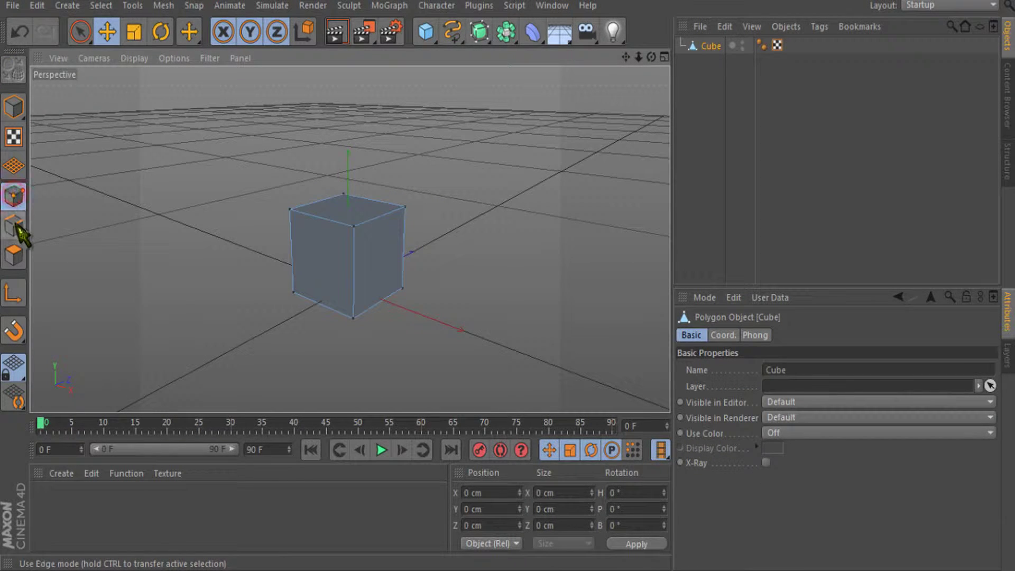
{"action": "left_click", "coordinate": [16, 227]}
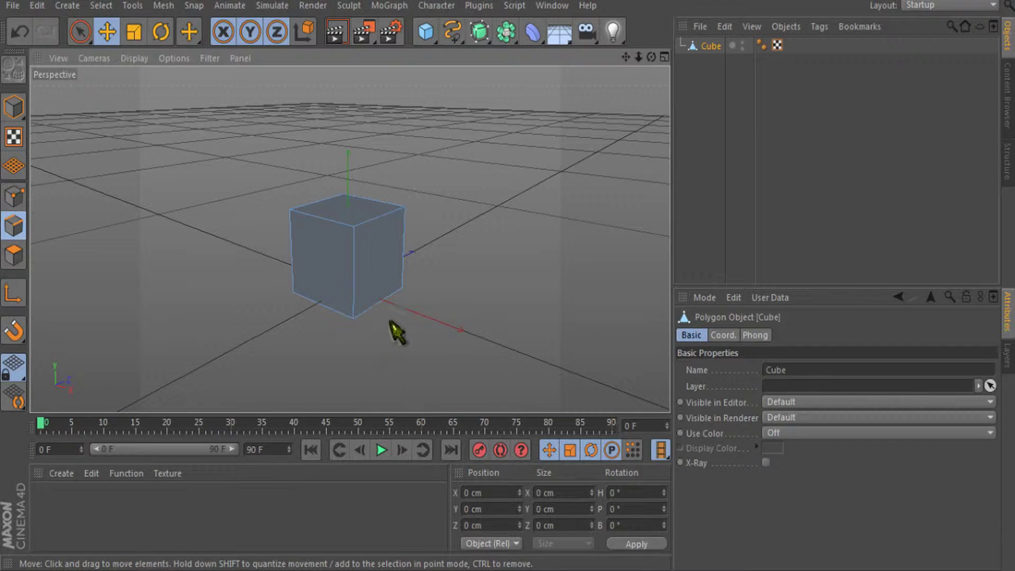
{"action": "left_click", "coordinate": [316, 218]}
{"action": "left_click", "coordinate": [385, 214]}
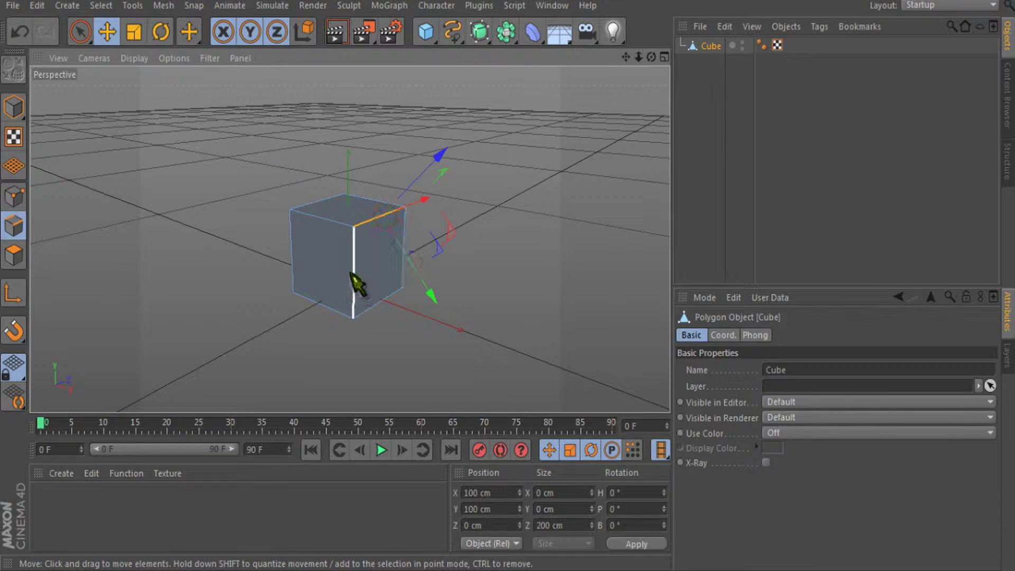
{"action": "left_click", "coordinate": [352, 274]}
{"action": "left_click", "coordinate": [255, 315]}
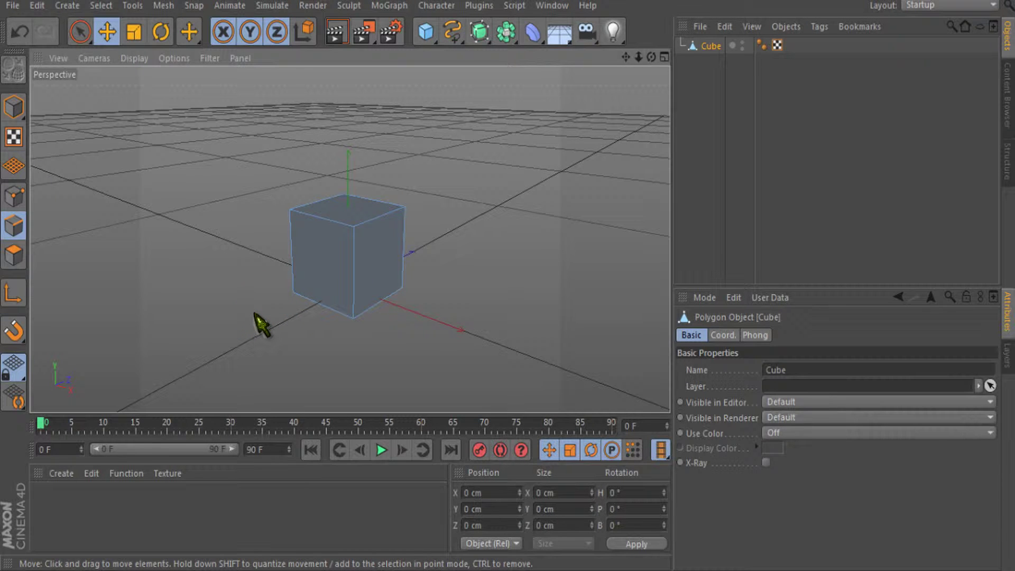
{"action": "key", "text": "ctrl+a"}
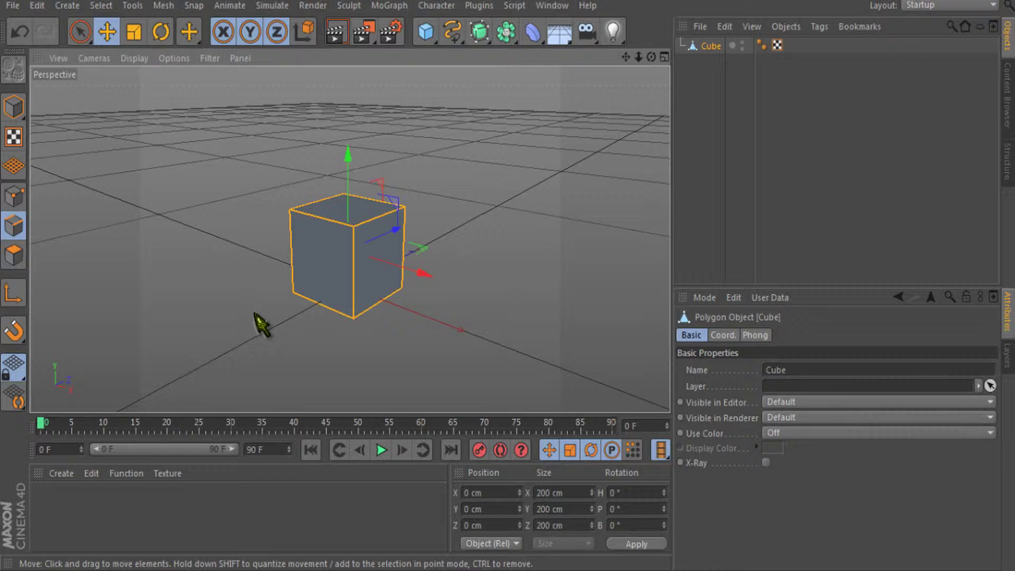
{"action": "left_click", "coordinate": [248, 316]}
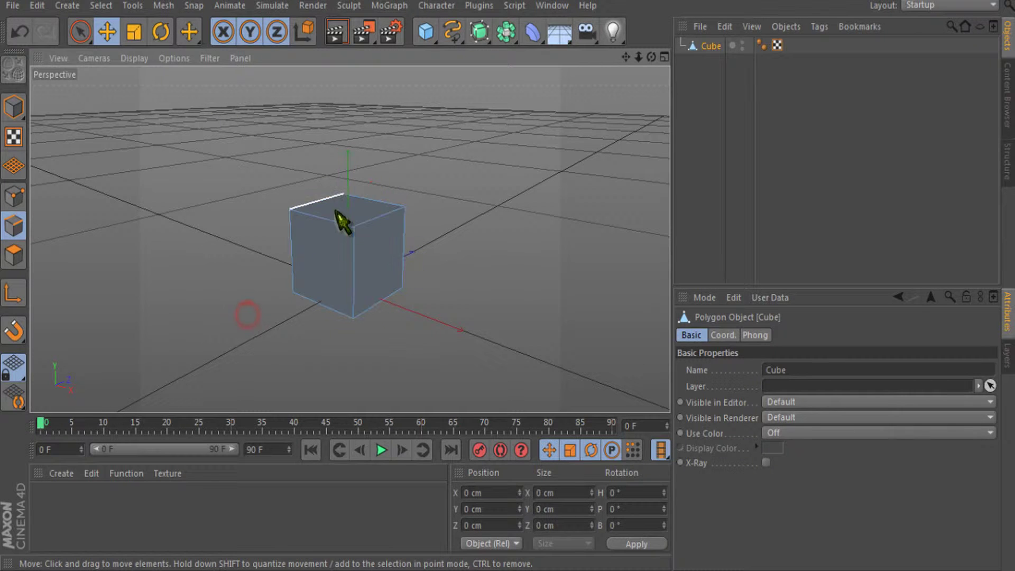
- Select the top-front, top-right and front vertical edges together
{"action": "left_click", "coordinate": [324, 220]}
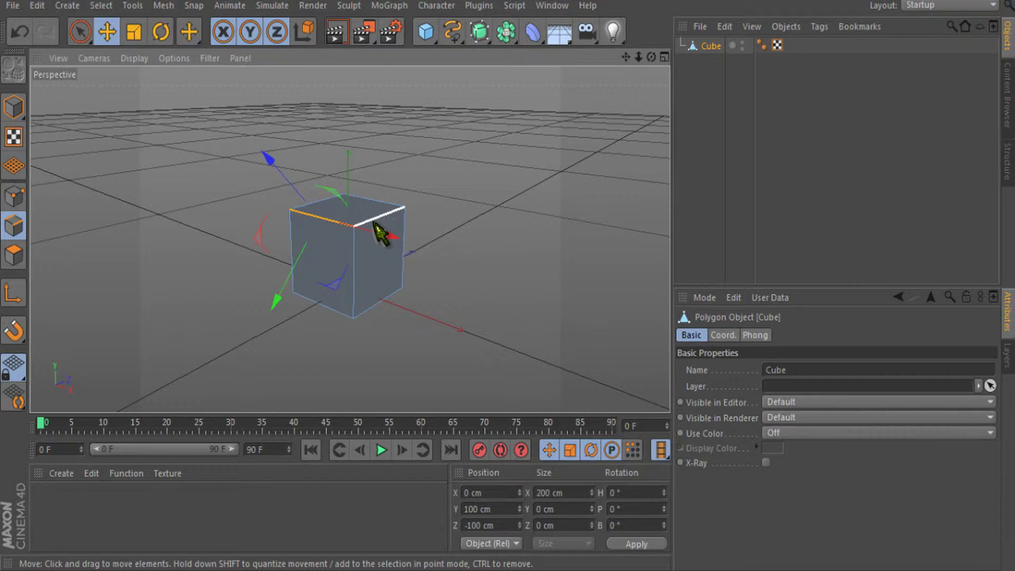
{"action": "left_click", "coordinate": [377, 217], "text": "shift"}
{"action": "left_click", "coordinate": [357, 261], "text": "shift"}
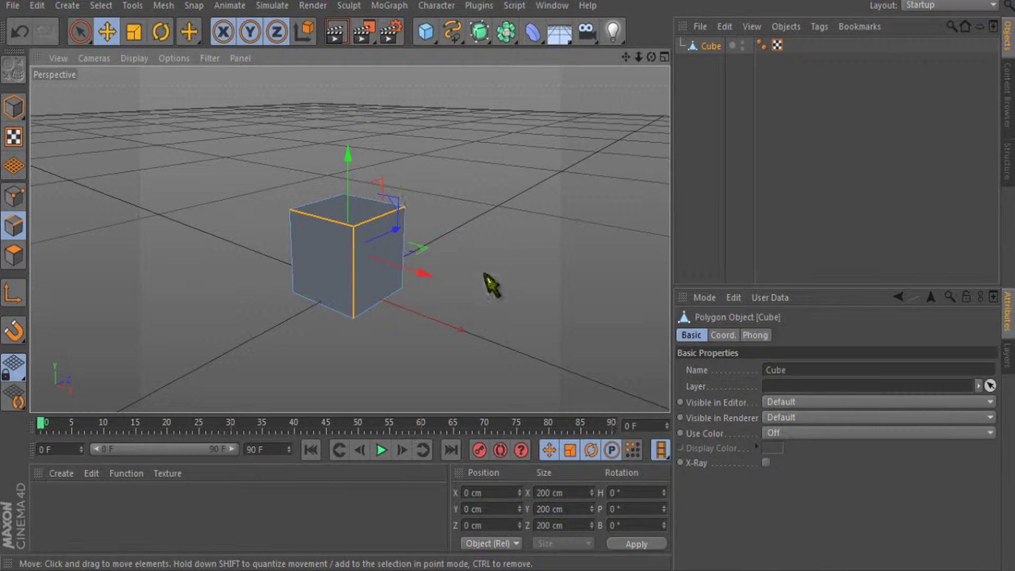
- Move the selected edges along X and down into a pointed crystal, then render at 800x600
{"action": "left_click_drag", "start_coordinate": [426, 274], "coordinate": [428, 319]}
{"action": "left_click_drag", "start_coordinate": [363, 165], "coordinate": [421, 264]}
{"action": "left_click", "coordinate": [280, 223]}
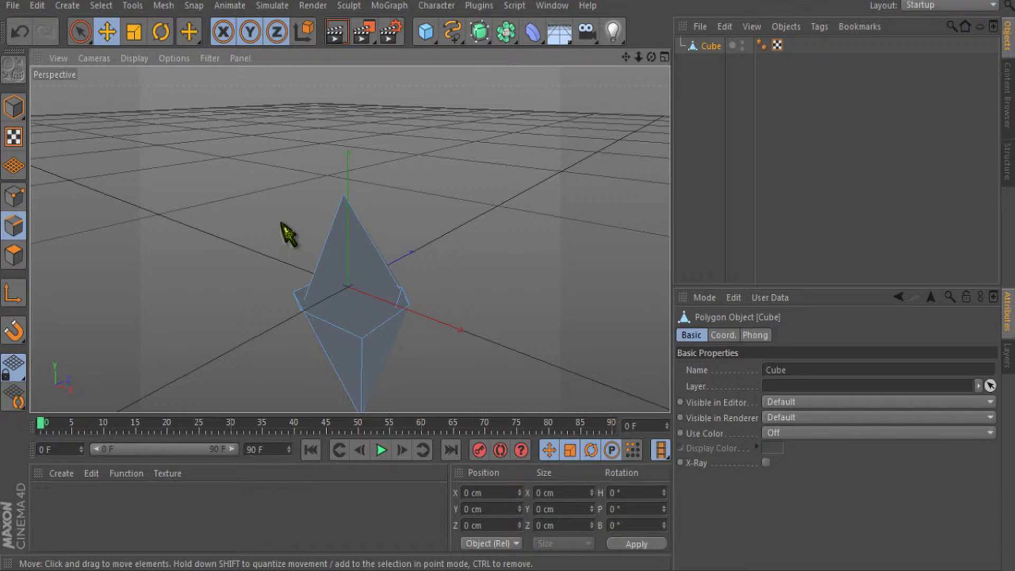
{"action": "left_click_drag", "start_coordinate": [282, 224], "coordinate": [334, 289], "text": "alt"}
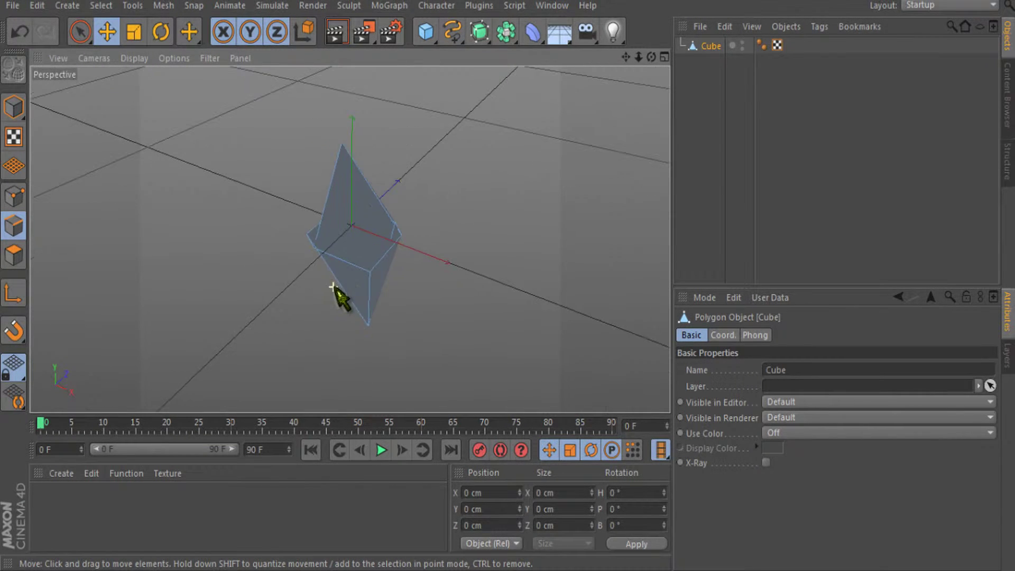
{"action": "key", "text": "shift+r"}
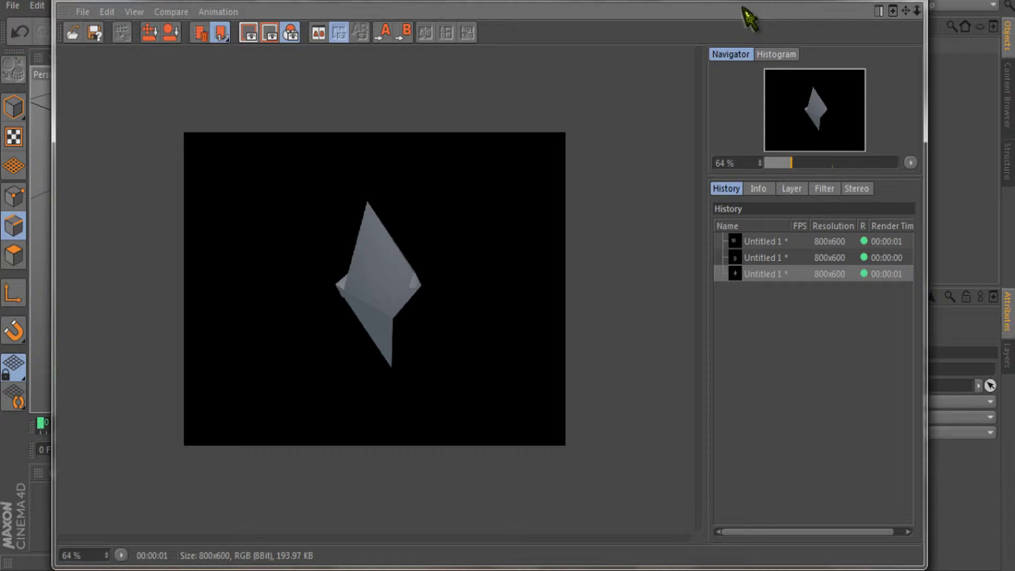
- Close the Picture Viewer and orbit around the pointed shape
{"action": "left_click", "coordinate": [905, 4]}
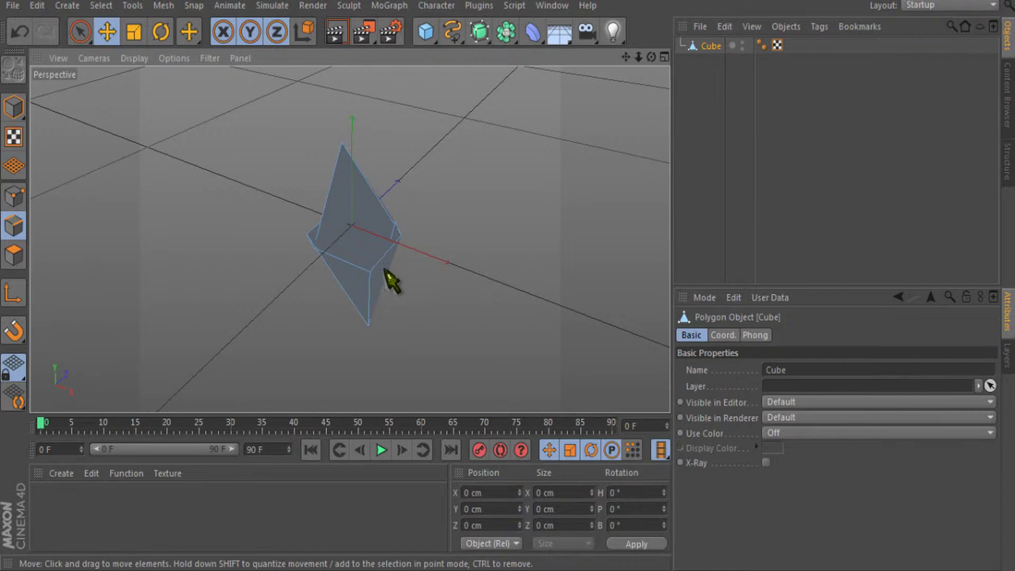
{"action": "left_click_drag", "start_coordinate": [304, 328], "coordinate": [299, 351], "text": "alt"}
- Undo the two edge moves to restore the plain 200 cm cube
{"action": "key", "text": "ctrl+z"}
{"action": "key", "text": "ctrl+z"}
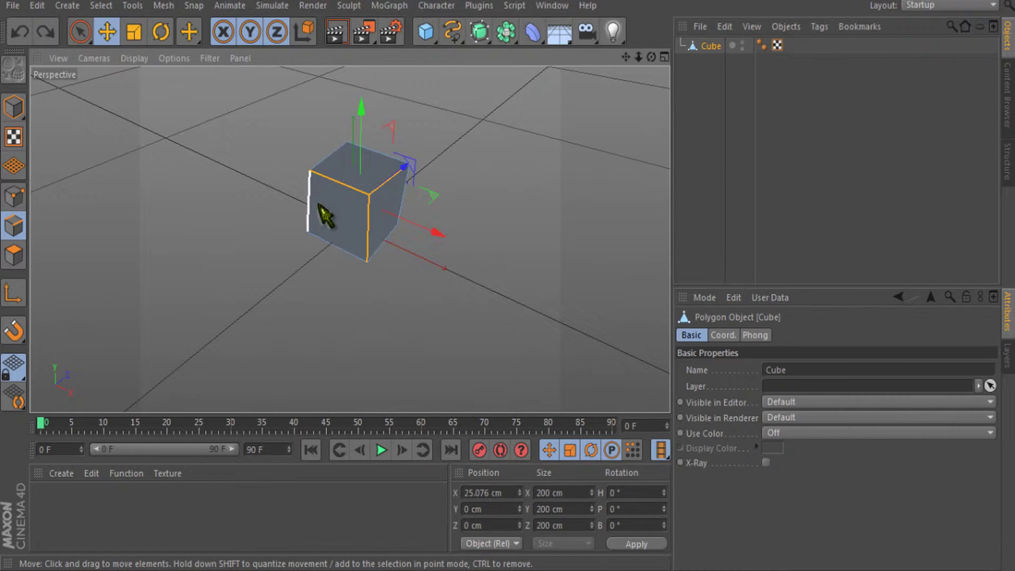
{"action": "key", "text": "ctrl+z"}
{"action": "left_click_drag", "start_coordinate": [336, 317], "coordinate": [318, 243], "text": "alt"}
- Select the cube's top edge and rotate it around the vertical axis
{"action": "left_click", "coordinate": [256, 243]}
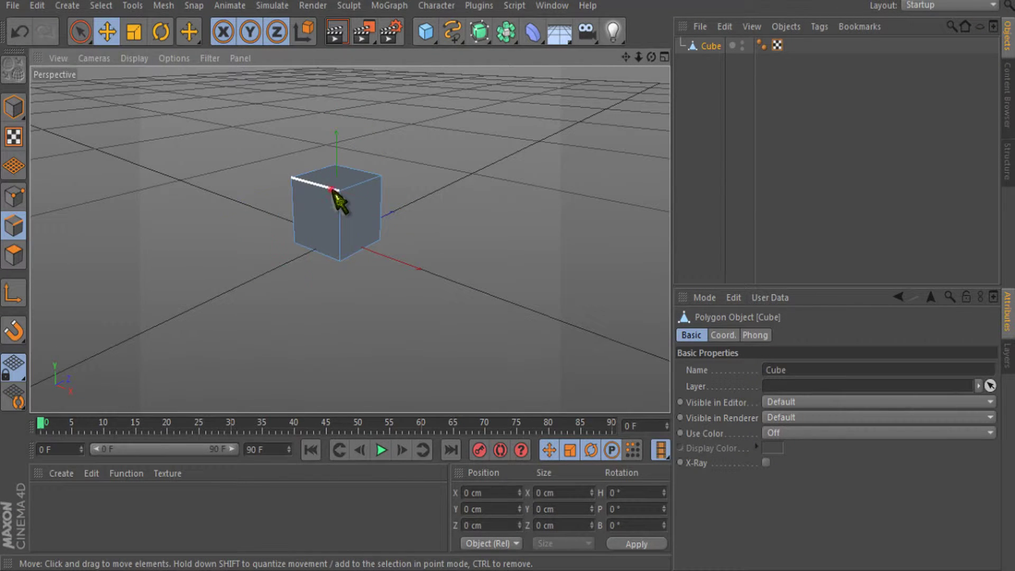
{"action": "left_click", "coordinate": [332, 191]}
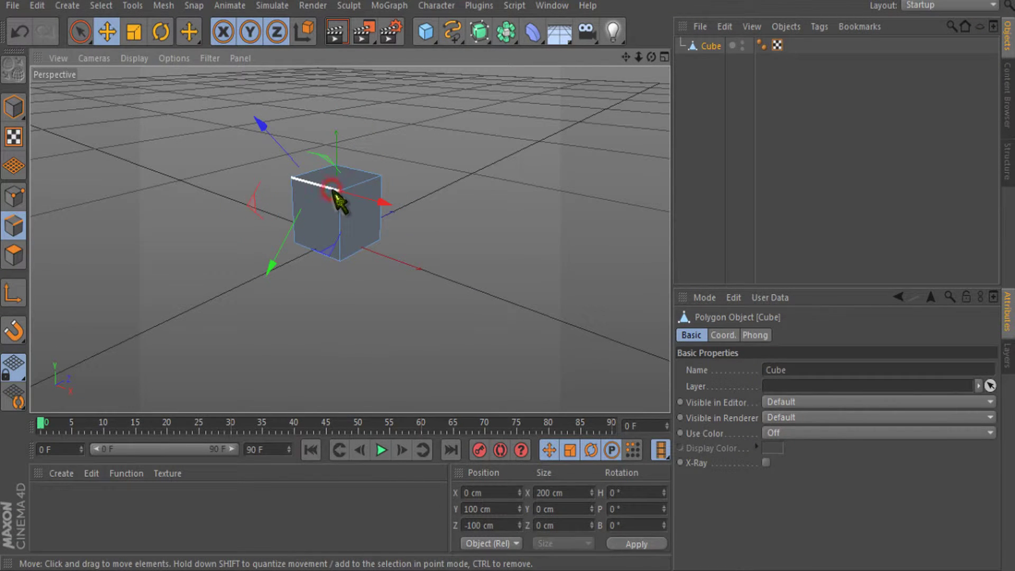
{"action": "left_click", "coordinate": [133, 33]}
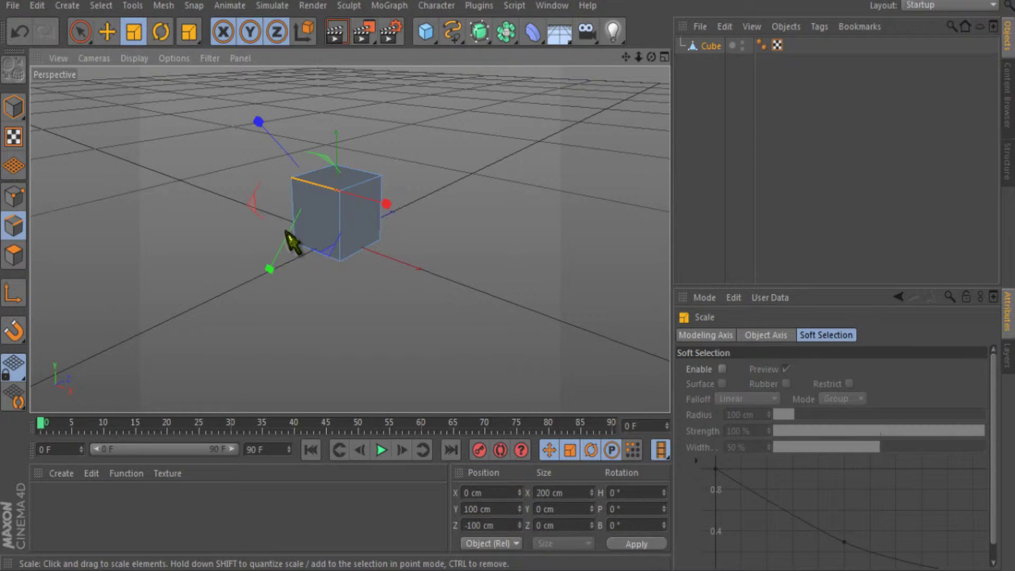
{"action": "key", "text": "e"}
{"action": "key", "text": "r"}
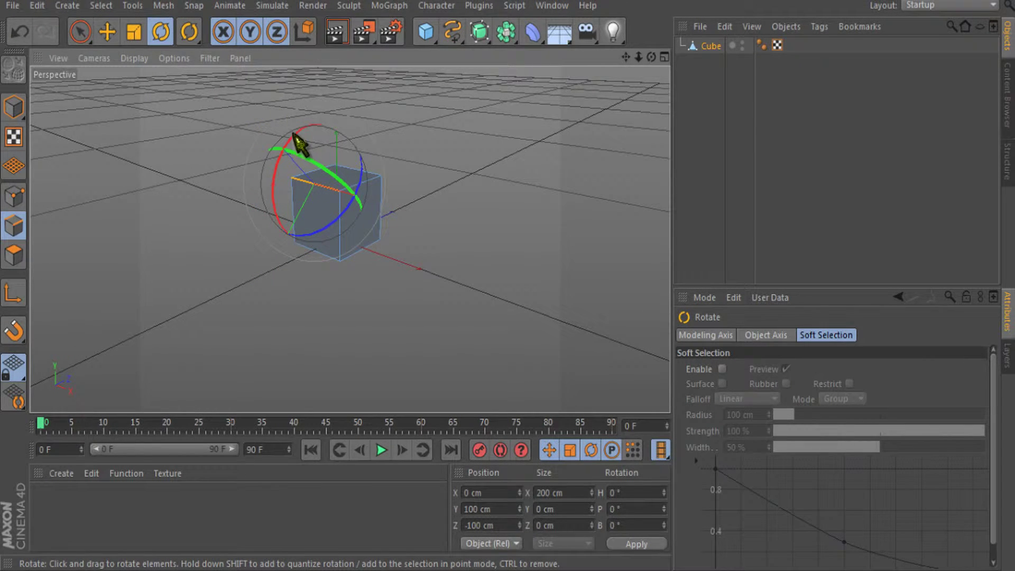
{"action": "left_click_drag", "start_coordinate": [295, 133], "coordinate": [261, 339]}
{"action": "left_click", "coordinate": [265, 329]}
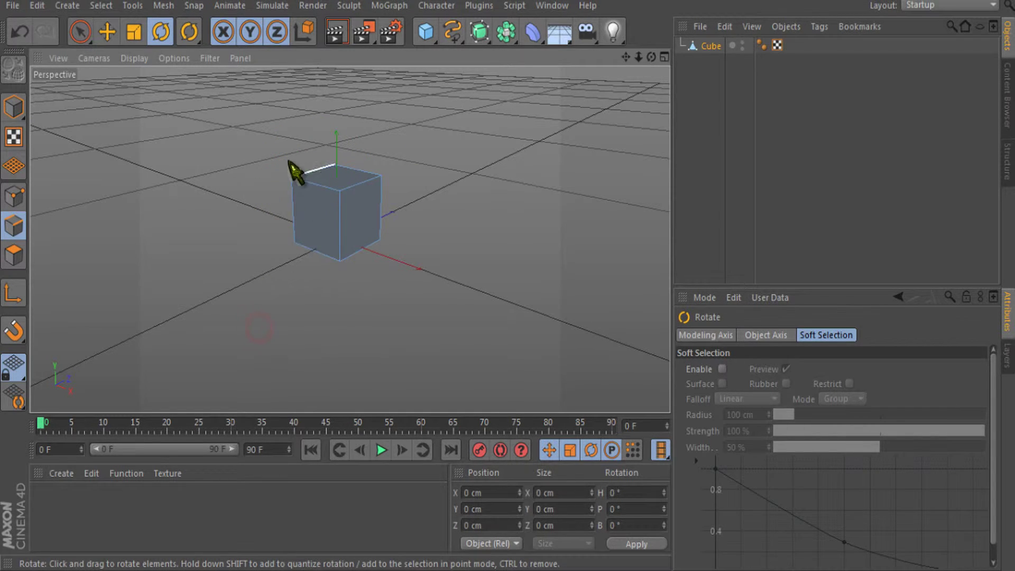
{"action": "scroll", "coordinate": [294, 170], "scroll_direction": "up", "scroll_amount": 2}
{"action": "scroll", "coordinate": [366, 225], "scroll_direction": "down", "scroll_amount": 2}
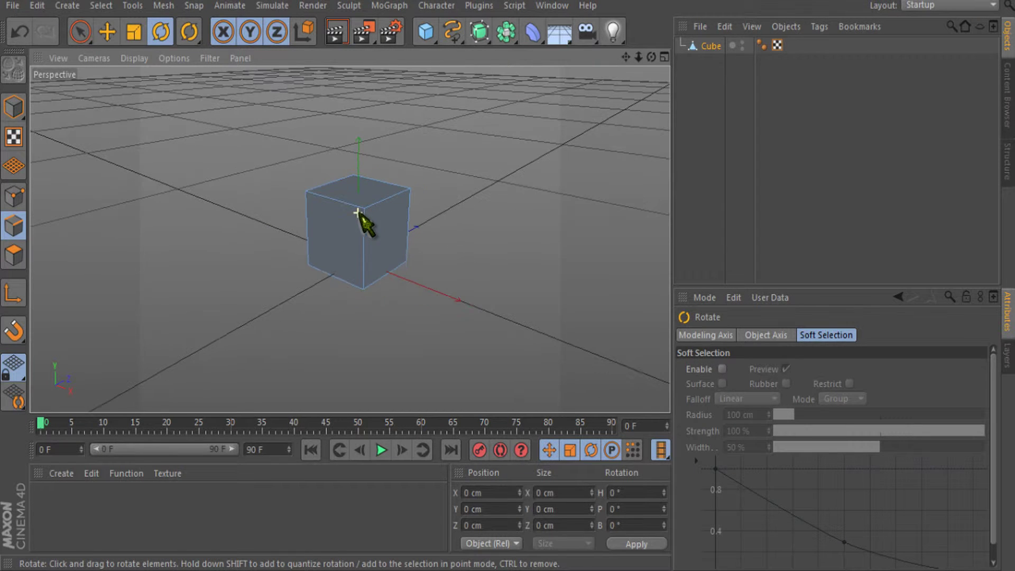
{"action": "scroll", "coordinate": [253, 256], "scroll_direction": "down", "scroll_amount": 2}
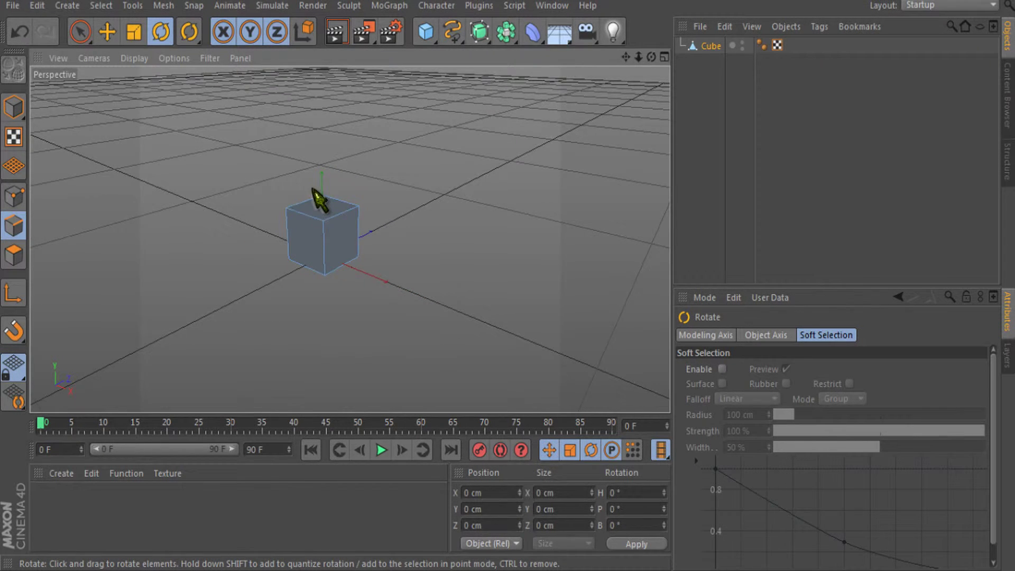
{"action": "scroll", "coordinate": [340, 306], "scroll_direction": "up", "scroll_amount": 2}
{"action": "scroll", "coordinate": [330, 375], "scroll_direction": "up", "scroll_amount": 2}
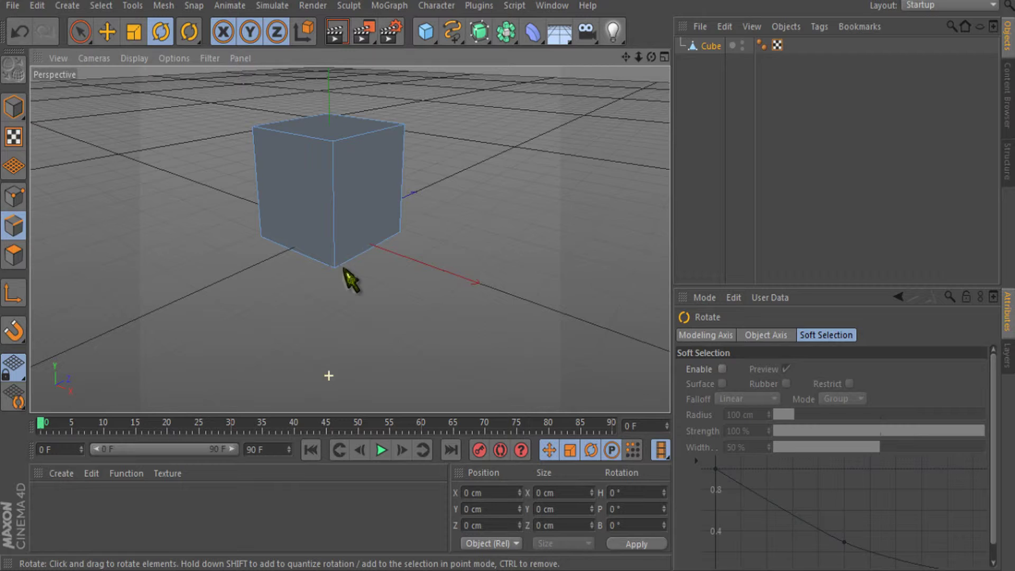
{"action": "scroll", "coordinate": [340, 299], "scroll_direction": "down", "scroll_amount": 1}
{"action": "scroll", "coordinate": [335, 290], "scroll_direction": "up", "scroll_amount": 1}
{"action": "scroll", "coordinate": [341, 275], "scroll_direction": "down", "scroll_amount": 1}
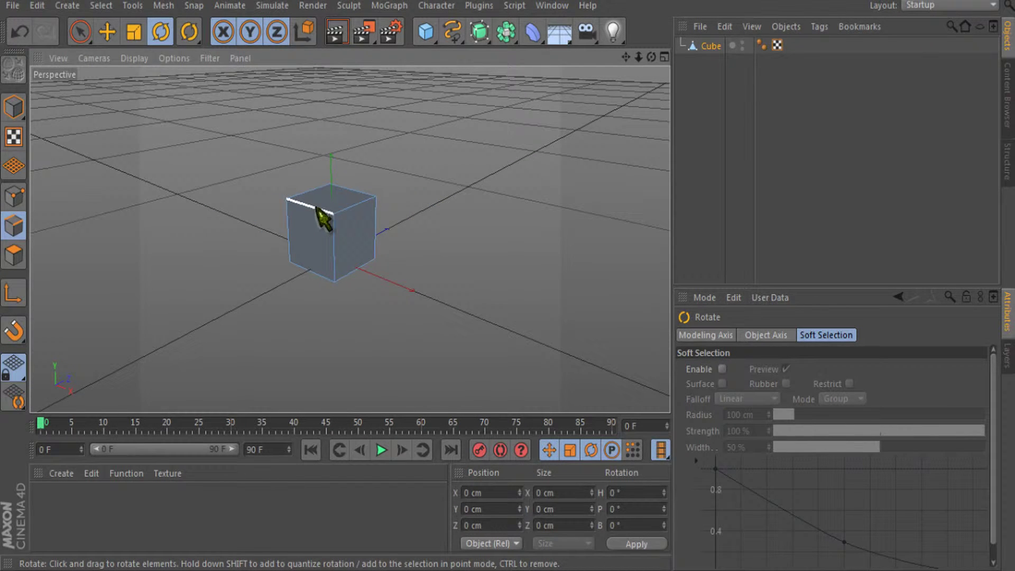
- With the Scale tool, select the top-left edge and stretch it wider along X
{"action": "left_click", "coordinate": [139, 31]}
{"action": "left_click", "coordinate": [310, 204]}
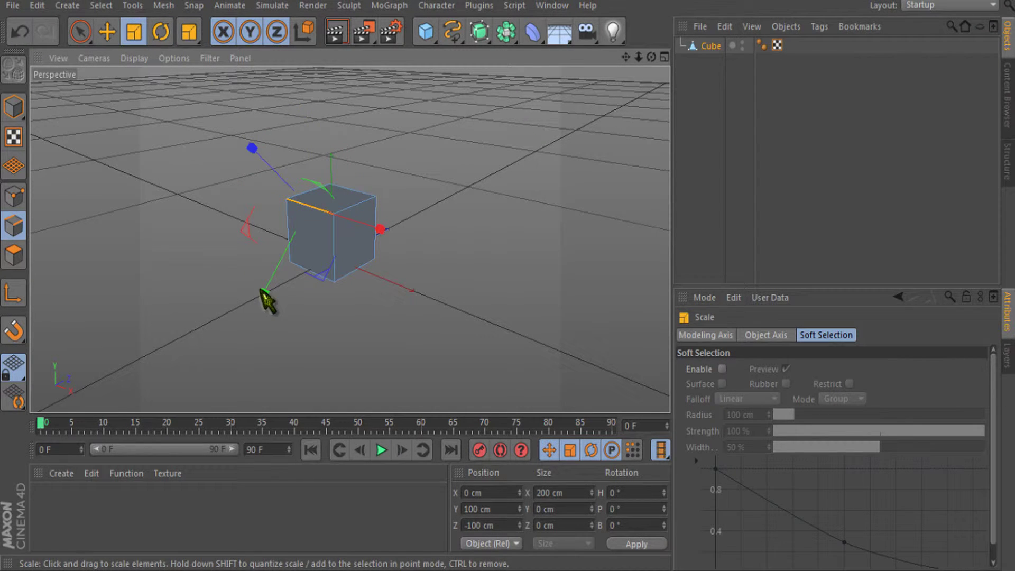
{"action": "left_click_drag", "start_coordinate": [267, 302], "coordinate": [211, 403]}
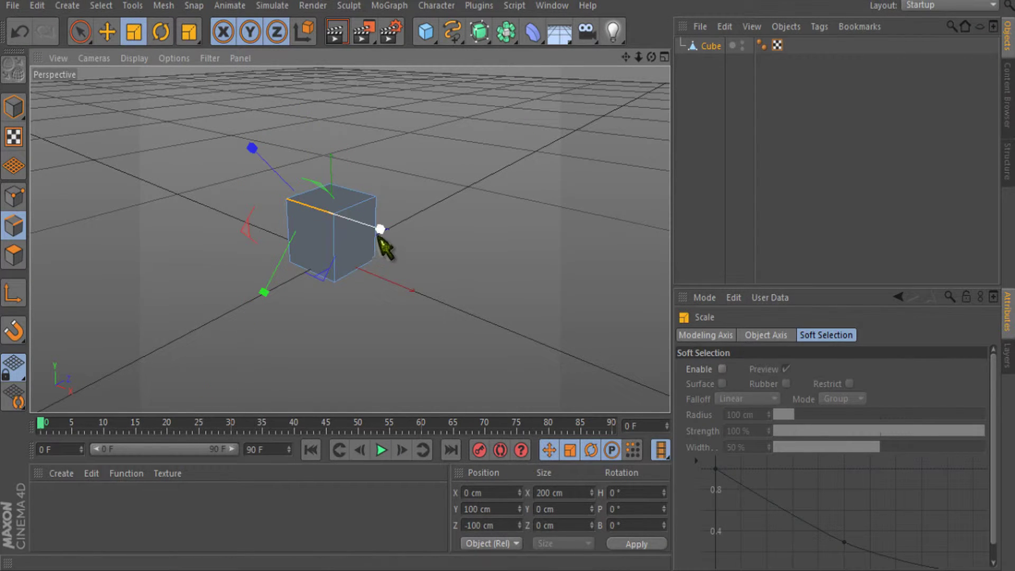
{"action": "left_click_drag", "start_coordinate": [379, 237], "coordinate": [526, 352]}
- Switch scaling to World coordinates and stretch the edge out to about 1033 cm
{"action": "left_click", "coordinate": [311, 30]}
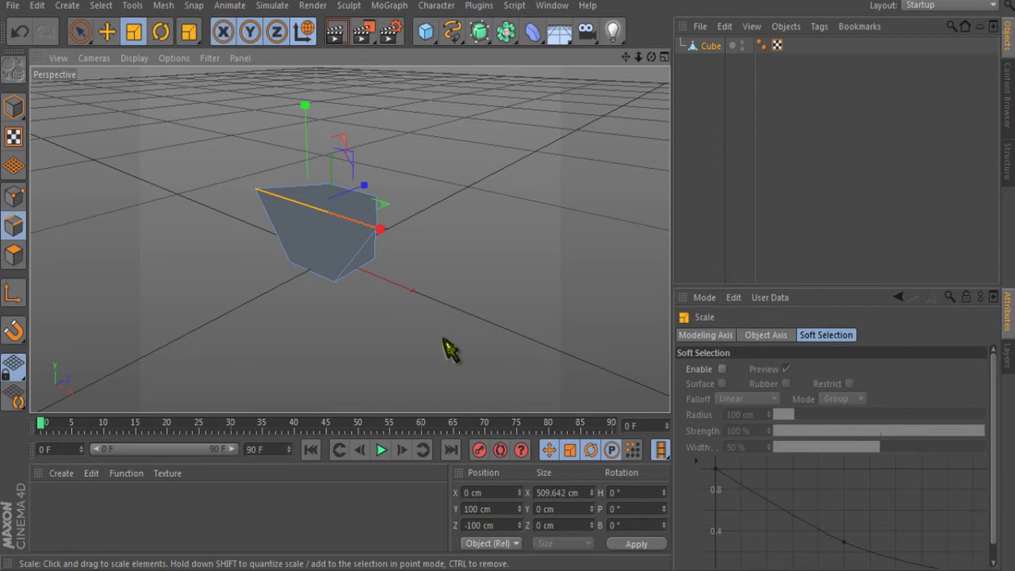
{"action": "mouse_move", "coordinate": [385, 227]}
{"action": "left_mouse_down"}
{"action": "mouse_move", "coordinate": [464, 279]}
{"action": "mouse_move", "coordinate": [272, 193]}
{"action": "mouse_move", "coordinate": [394, 233]}
{"action": "left_mouse_up"}
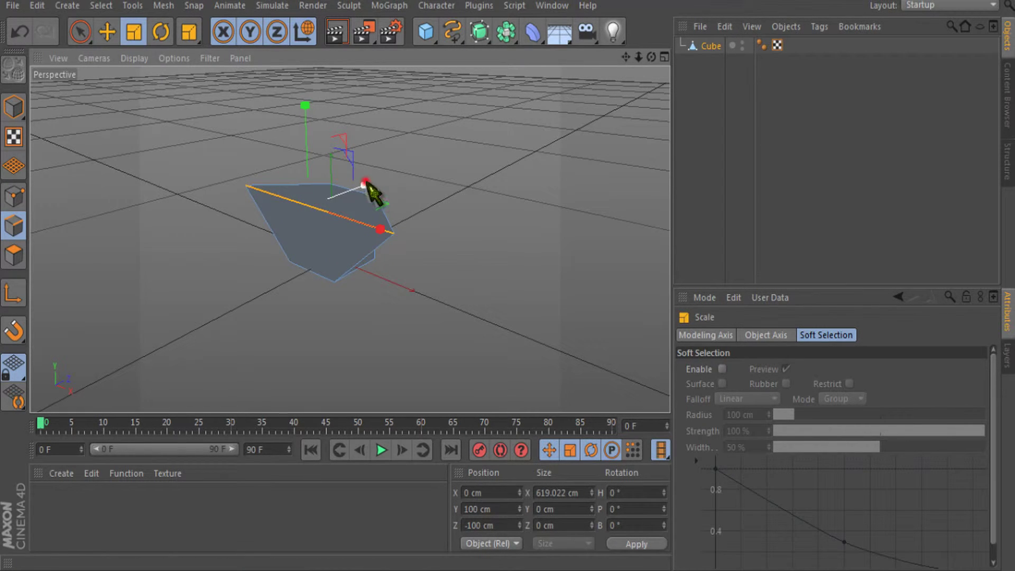
{"action": "mouse_move", "coordinate": [369, 185]}
{"action": "left_mouse_down"}
{"action": "mouse_move", "coordinate": [476, 127]}
{"action": "mouse_move", "coordinate": [328, 211]}
{"action": "mouse_move", "coordinate": [354, 186]}
{"action": "left_mouse_up"}
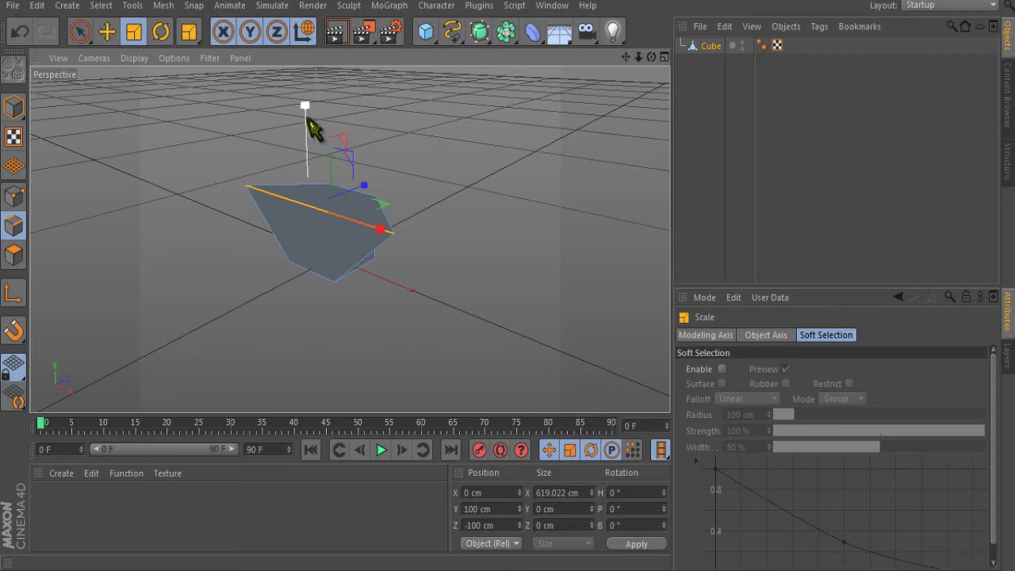
{"action": "left_click_drag", "start_coordinate": [308, 119], "coordinate": [323, 156]}
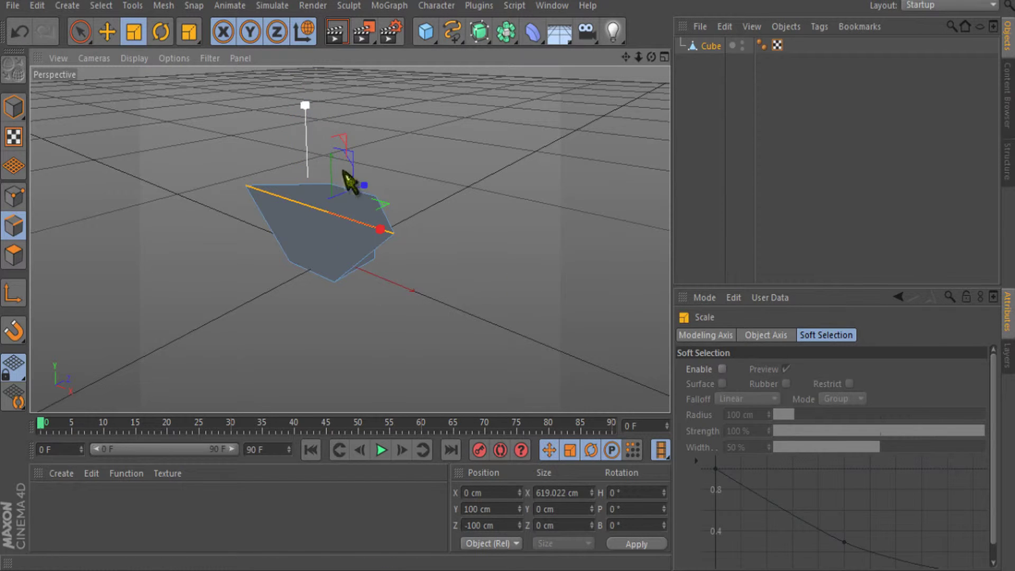
{"action": "left_click_drag", "start_coordinate": [386, 234], "coordinate": [252, 354]}
- Deselect the edge, render the wedge, and close the Picture Viewer
{"action": "left_click", "coordinate": [364, 336]}
{"action": "key", "text": "shift+r"}
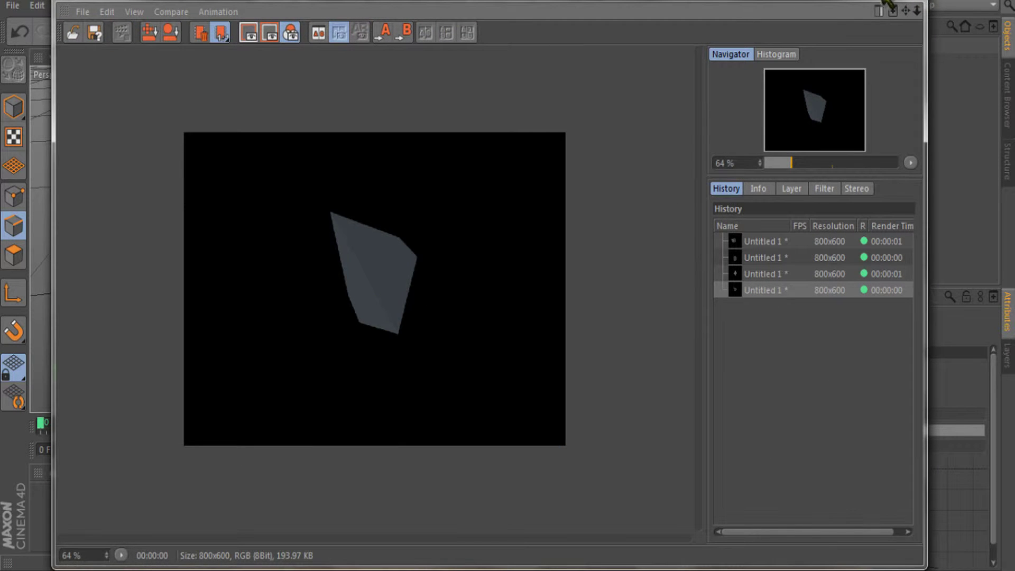
{"action": "left_click", "coordinate": [919, 6]}
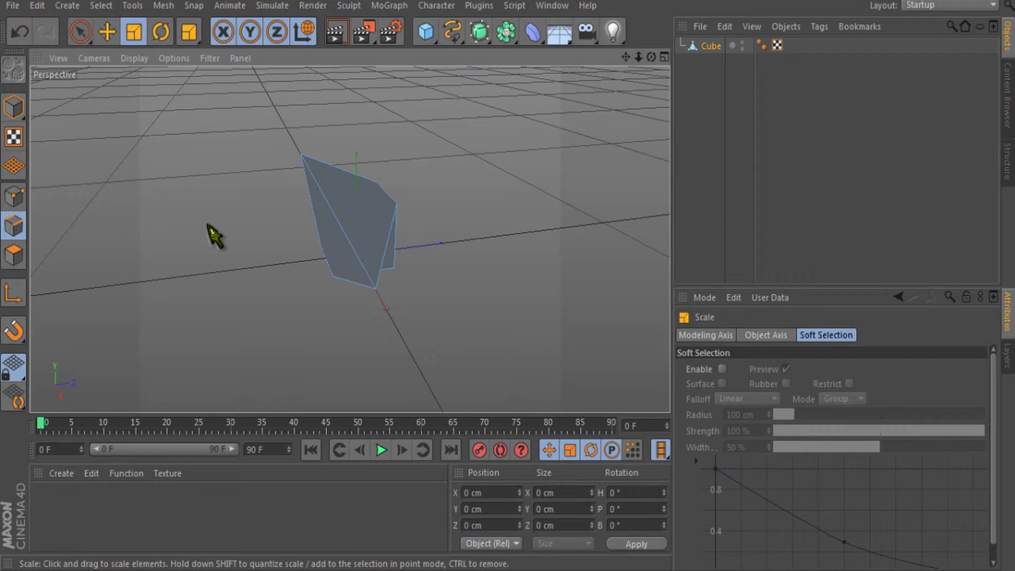
- Orbit to a low side angle and render the wedge at 800x600
{"action": "left_click_drag", "start_coordinate": [245, 244], "coordinate": [517, 286], "text": "alt"}
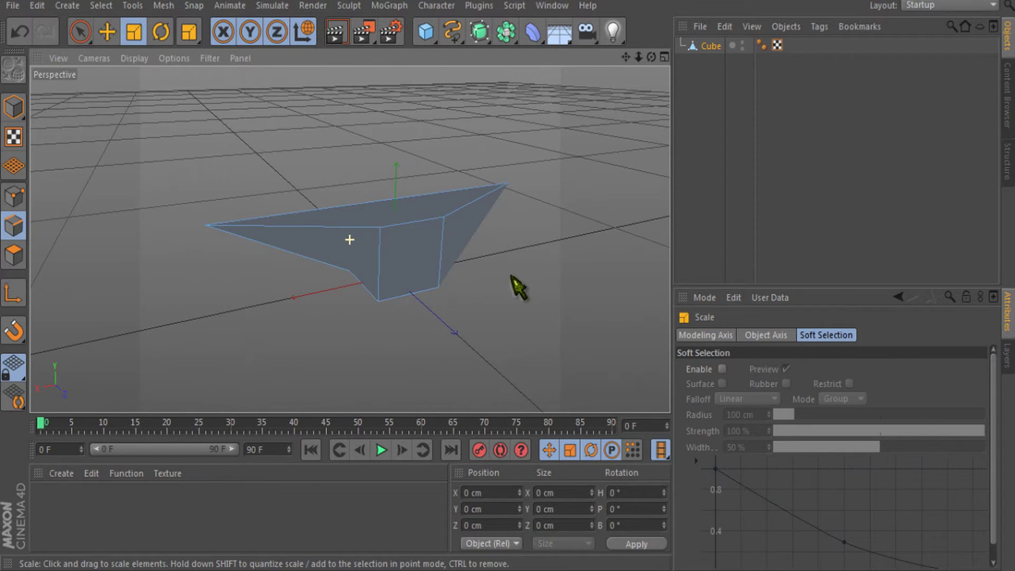
{"action": "key", "text": "shift+r"}
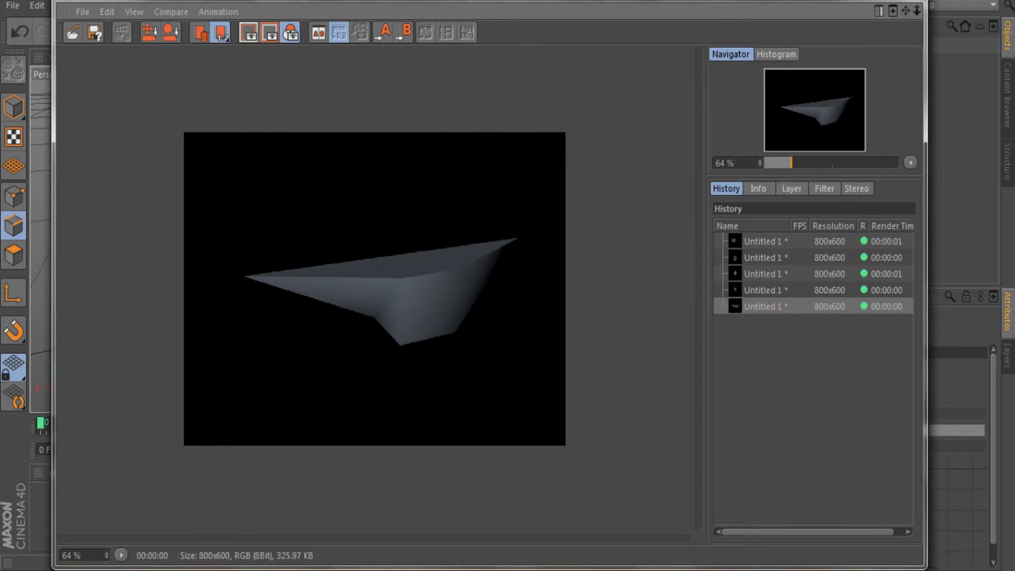
- Close the Picture Viewer to return to the perspective viewport
{"action": "left_click", "coordinate": [917, 8]}
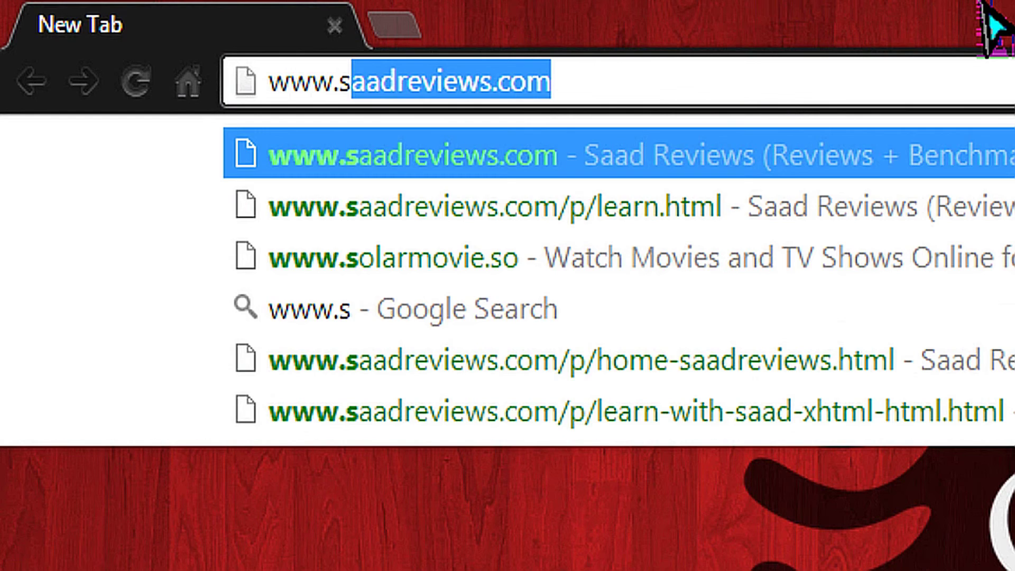
- Load saadreviews.com and reveal the Learn menu's xHTML/HTML, CSS and Java Script topics
{"action": "key", "text": "Return"}
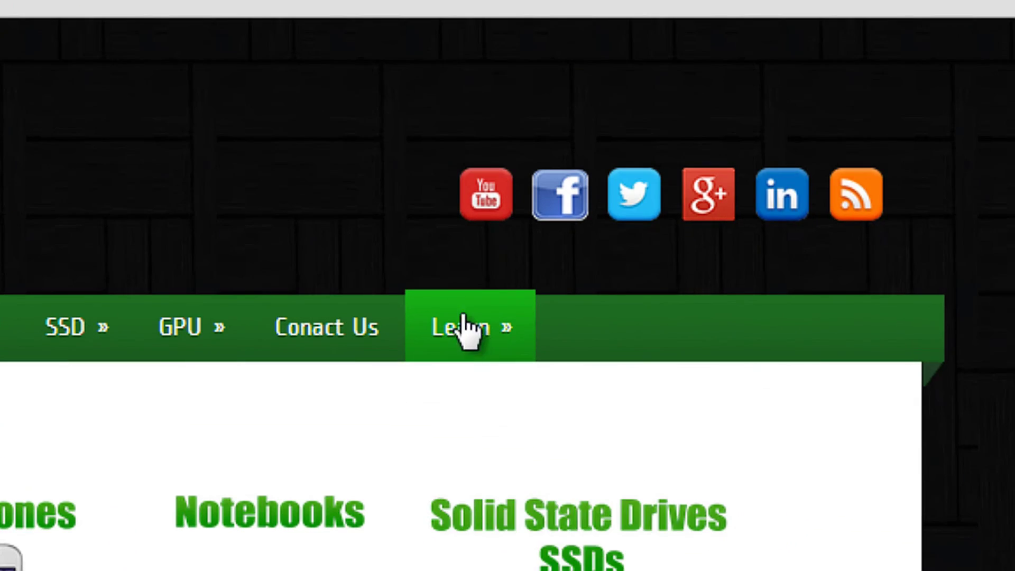
{"action": "mouse_move", "coordinate": [463, 339]}
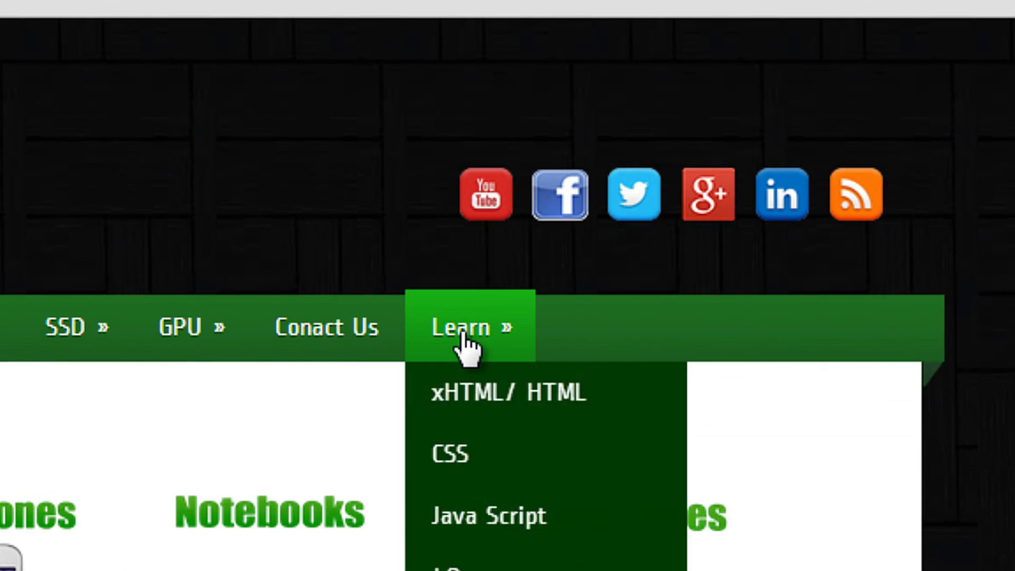